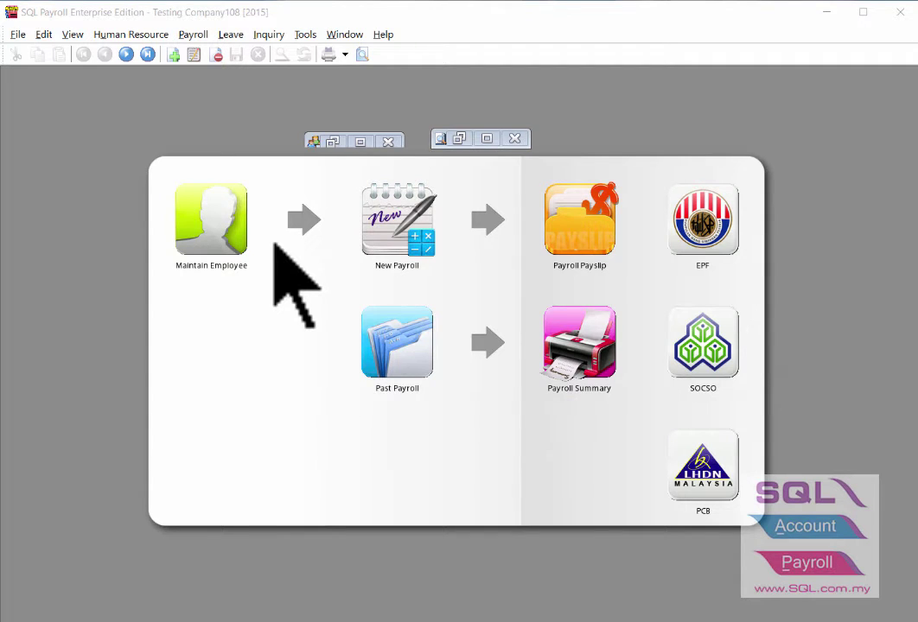
Untick Active on resigned employee 003's record and save it as inactive.
{"action": "left_click", "coordinate": [332, 141]}
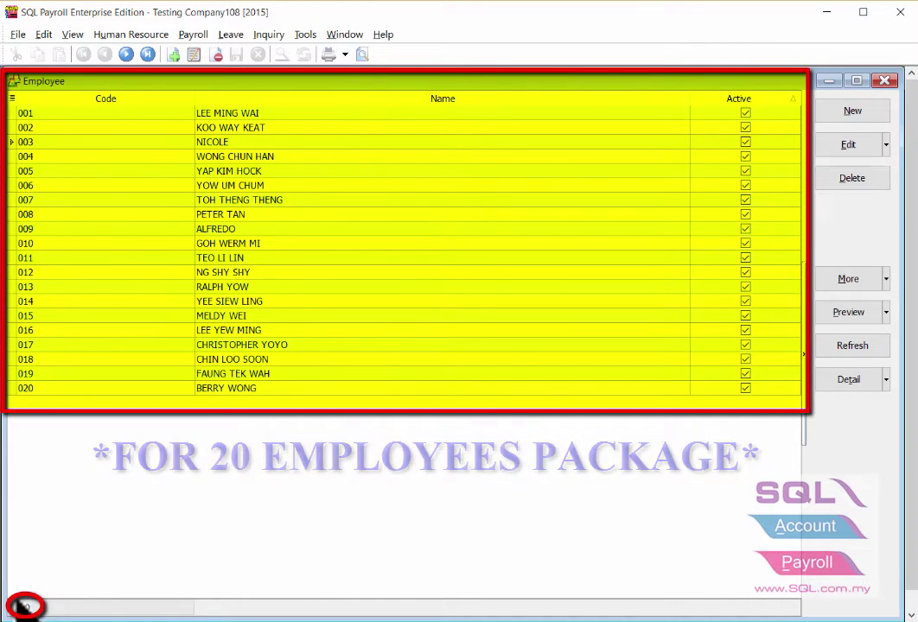
{"action": "double_click", "coordinate": [275, 147]}
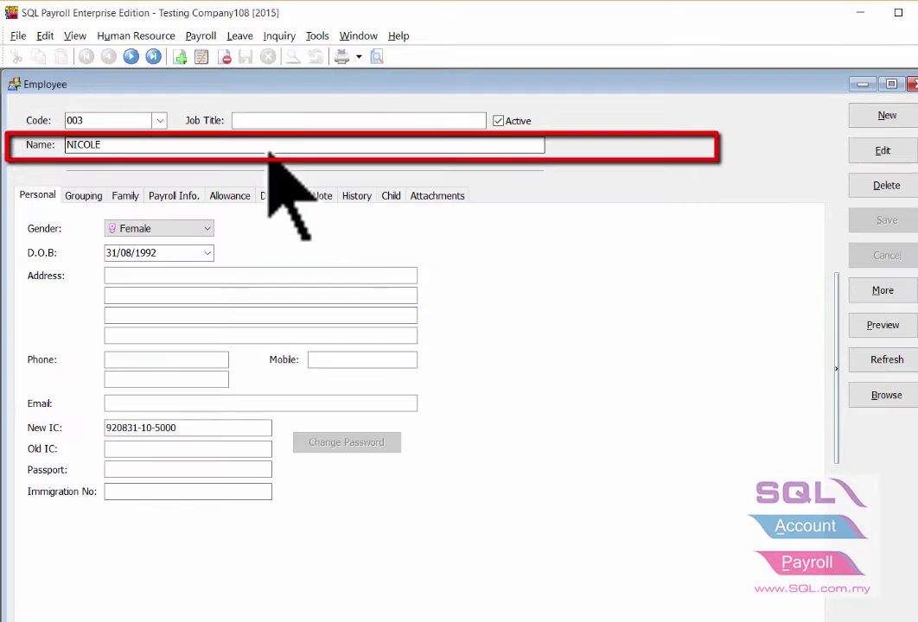
{"action": "left_click", "coordinate": [878, 153]}
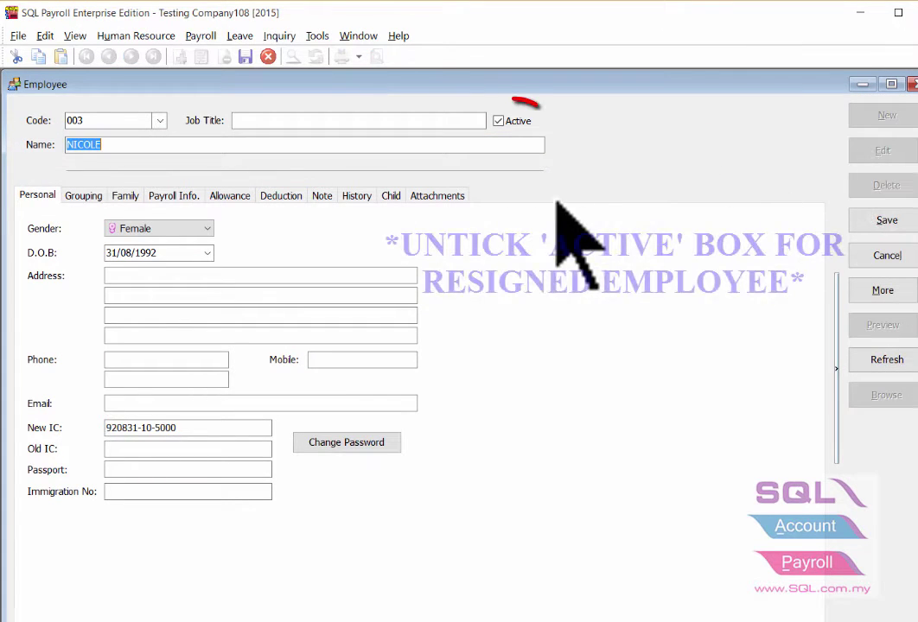
{"action": "left_click", "coordinate": [497, 121]}
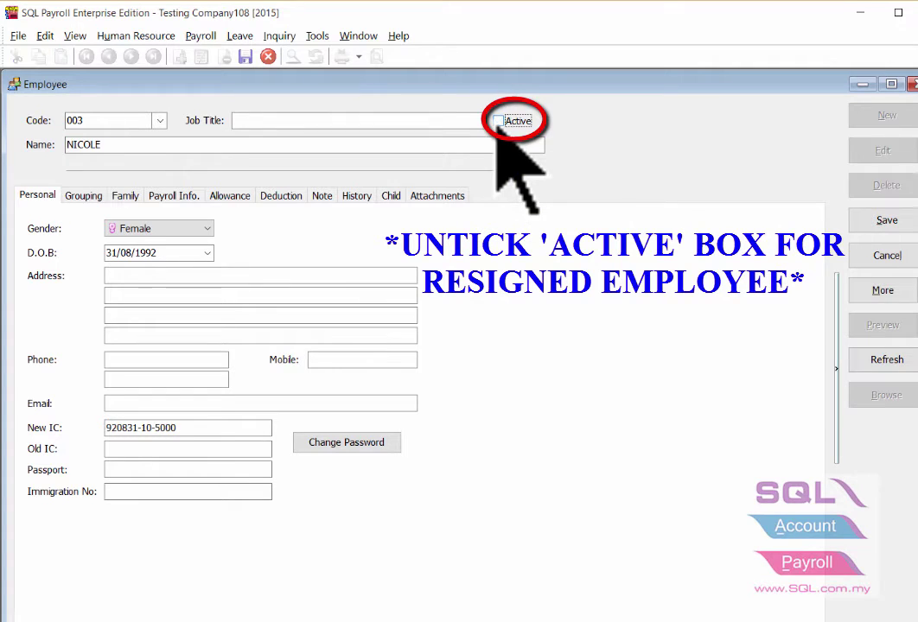
{"action": "left_click", "coordinate": [887, 220]}
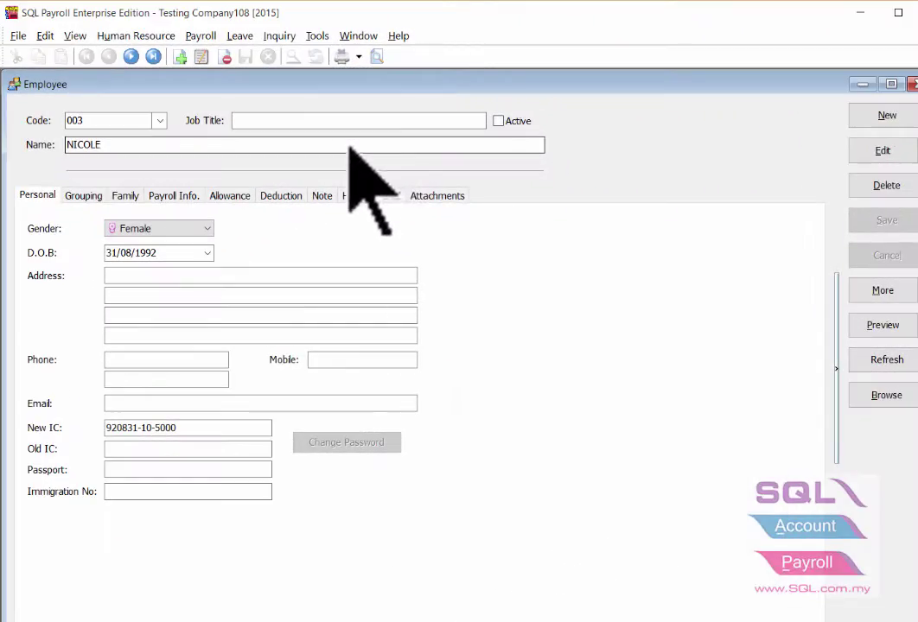
Create and save a new employee record with code 21.
{"action": "left_click", "coordinate": [884, 116]}
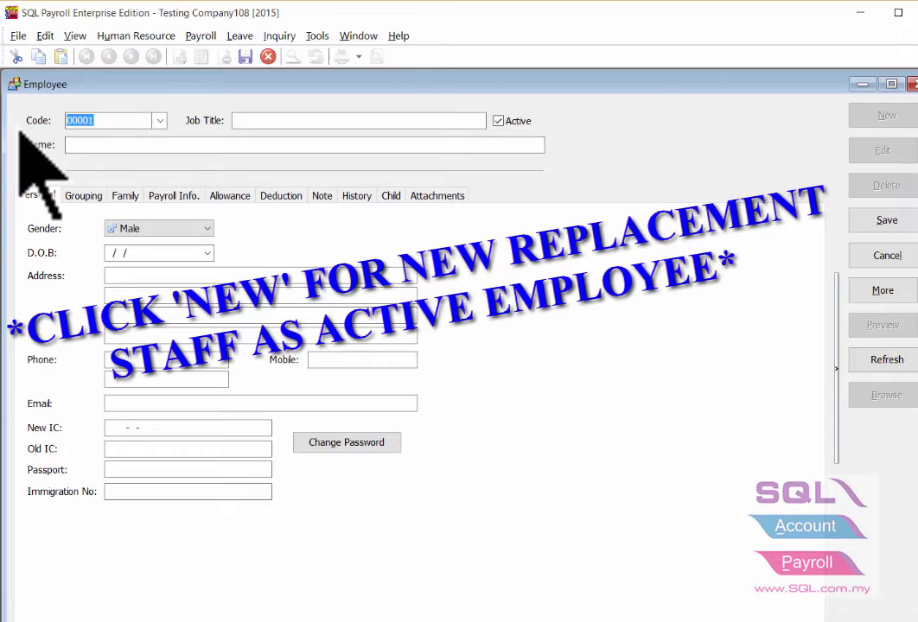
{"action": "type", "text": "21"}
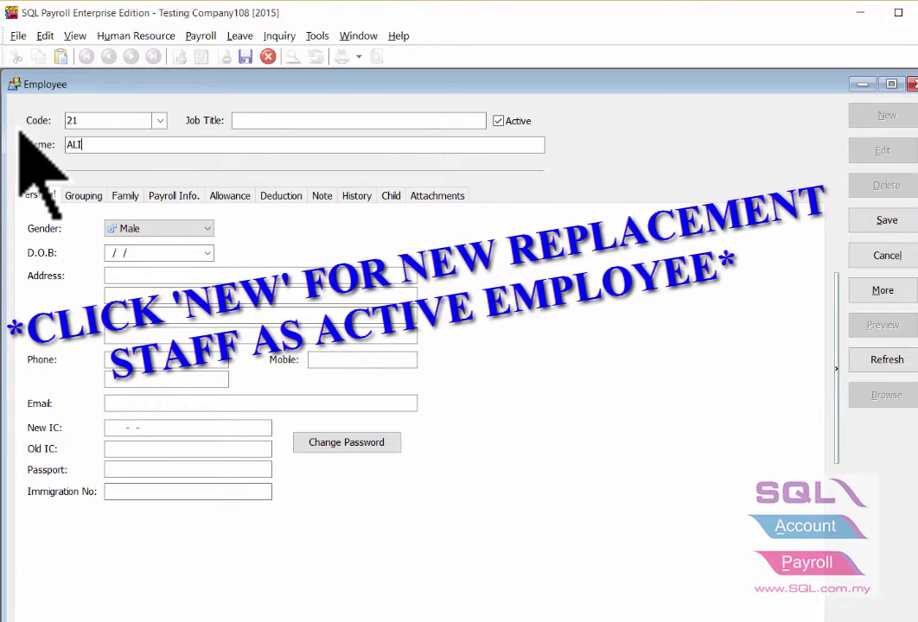
{"action": "left_click", "coordinate": [873, 222]}
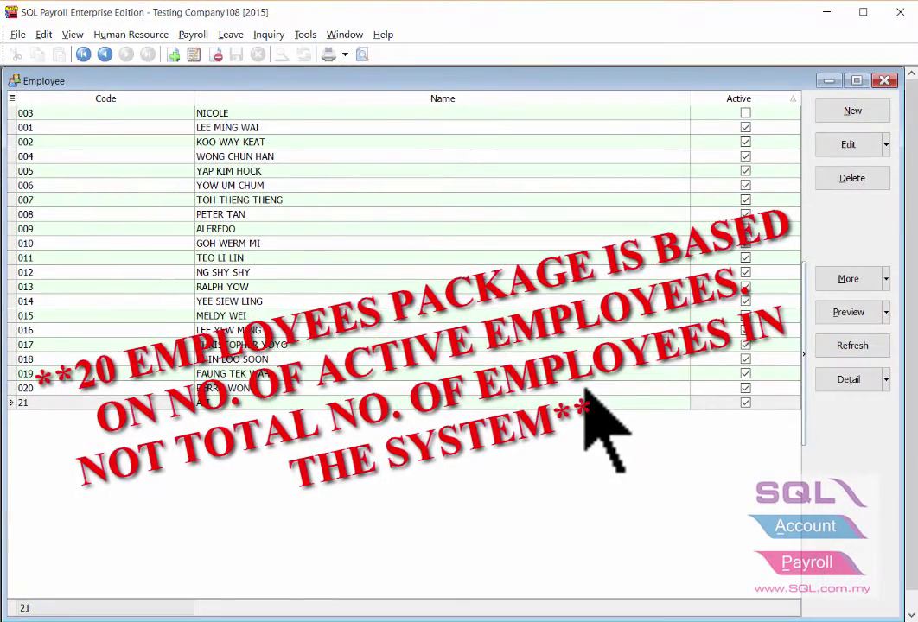
Filter the employee list to Active = True, then clear the filter.
{"action": "left_click", "coordinate": [795, 97]}
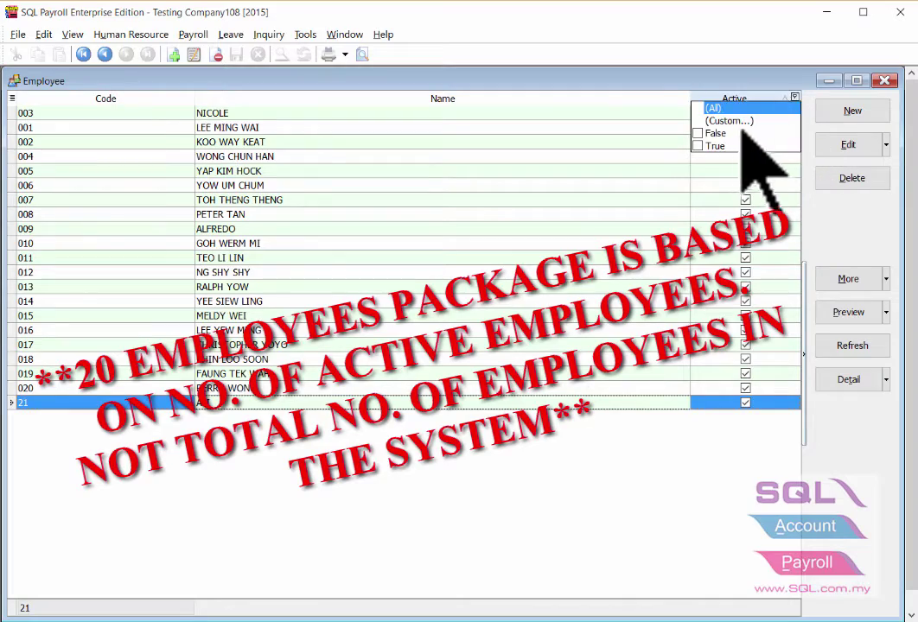
{"action": "left_click", "coordinate": [699, 146]}
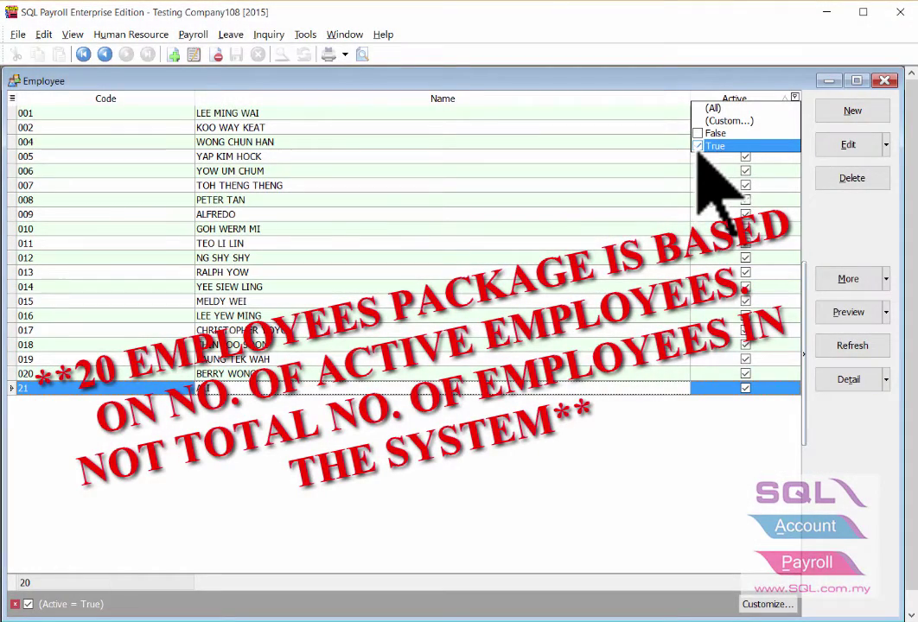
{"action": "left_click", "coordinate": [699, 146]}
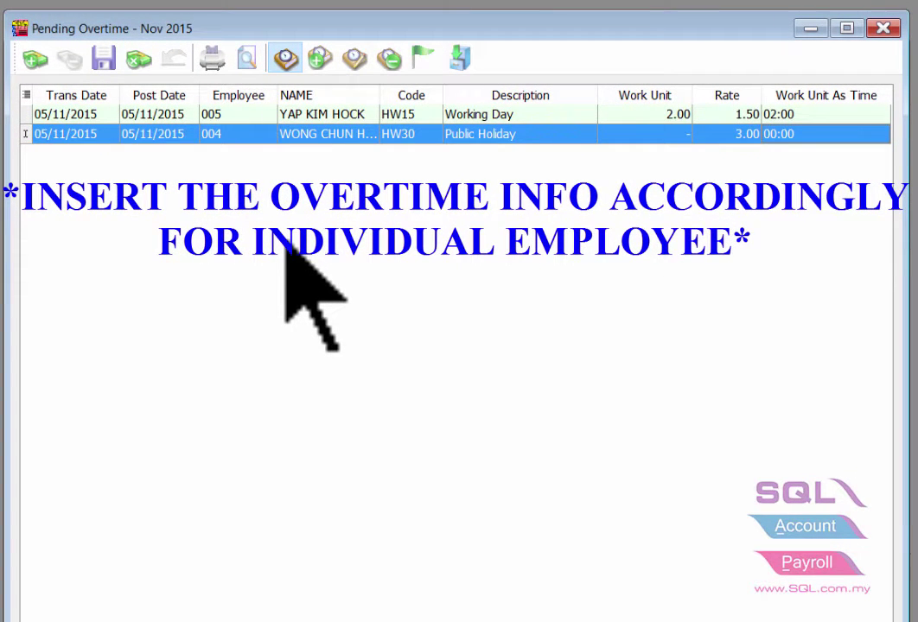
Keep HW30 as the overtime code on employee 004's line and review its Work Unit.
{"action": "left_click", "coordinate": [262, 135]}
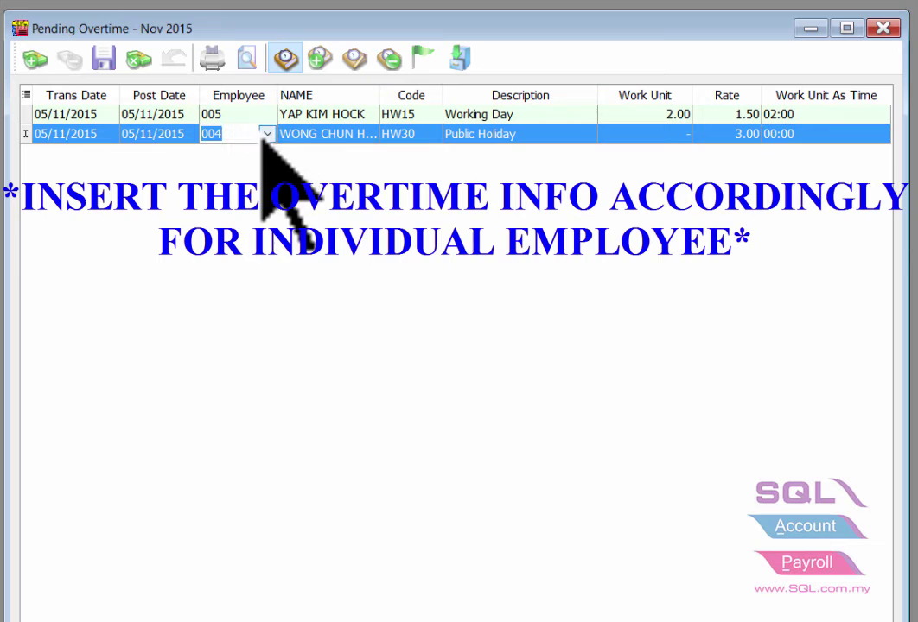
{"action": "left_click", "coordinate": [429, 139]}
{"action": "left_click", "coordinate": [435, 135]}
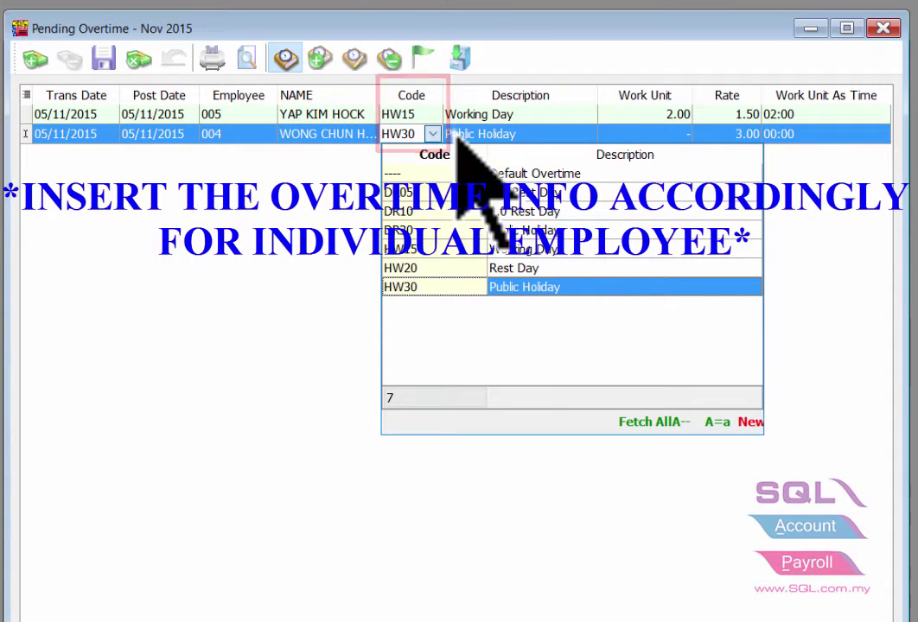
{"action": "left_click", "coordinate": [628, 137]}
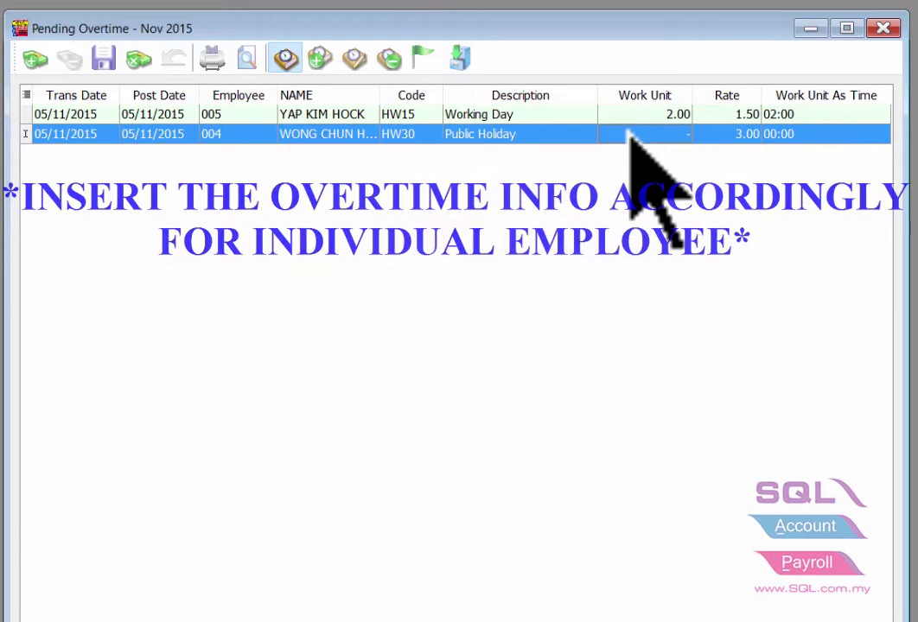
{"action": "left_click", "coordinate": [629, 138]}
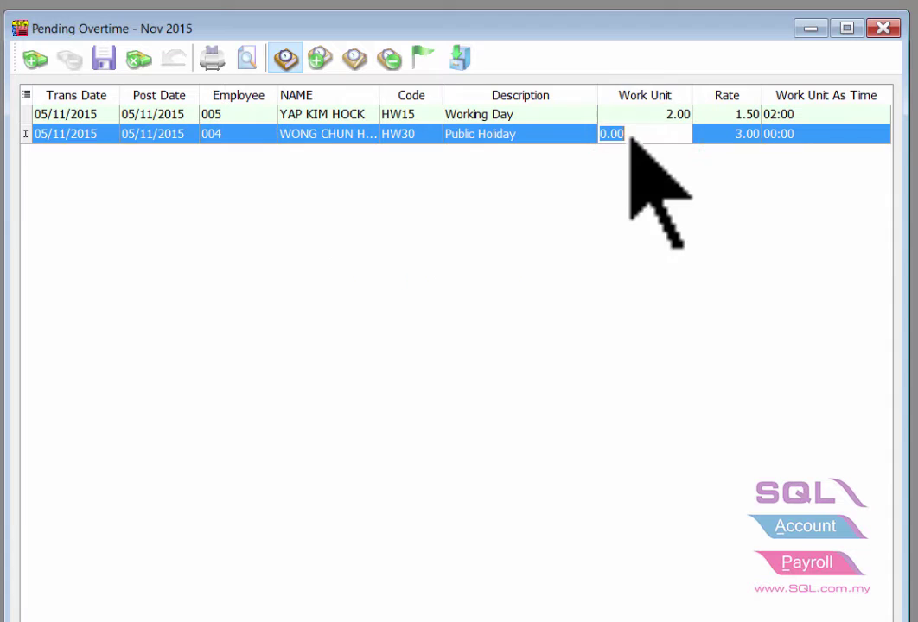
{"action": "key", "text": "Return"}
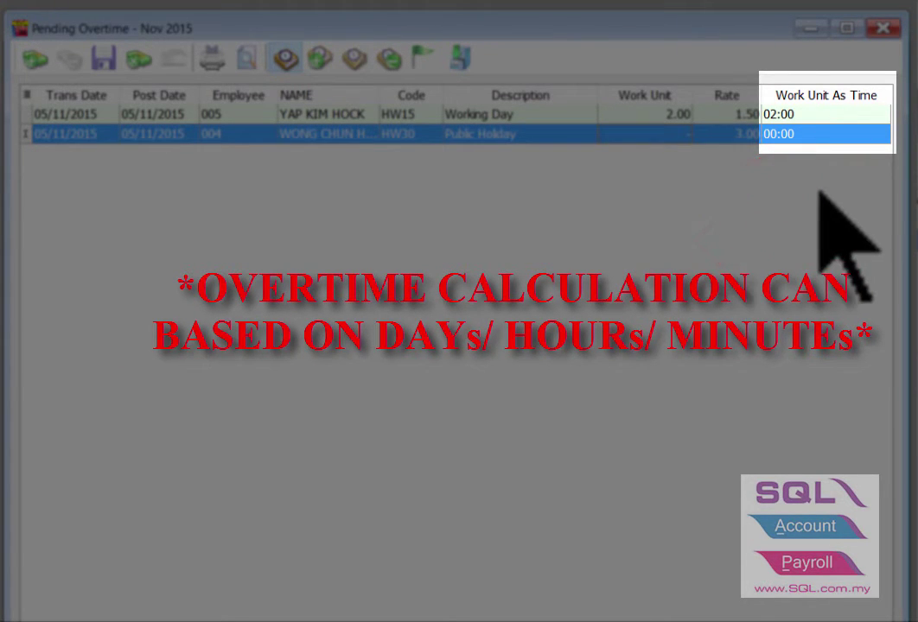
Enter 01:20 as Work Unit As Time, giving 1.33 work units.
{"action": "left_click", "coordinate": [765, 135]}
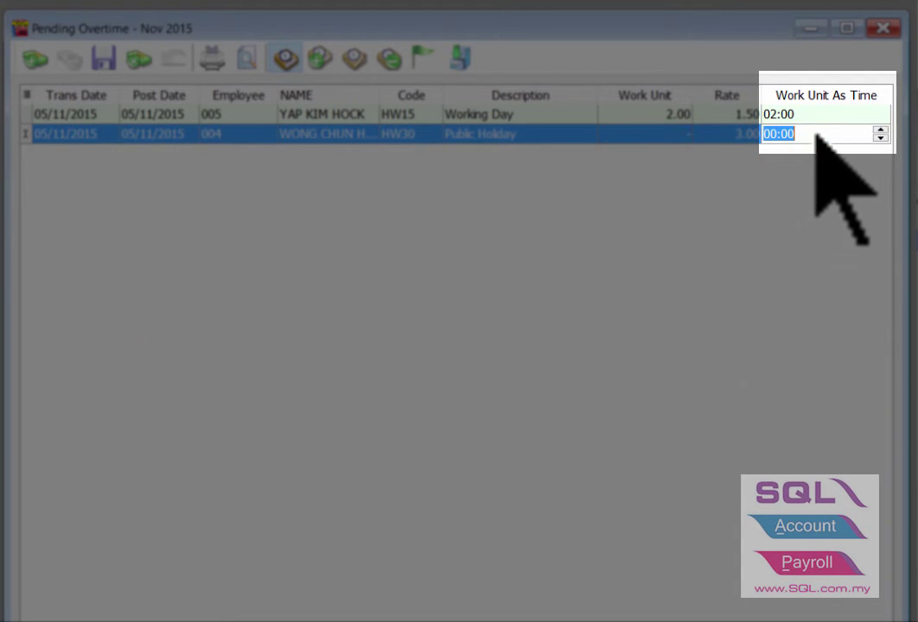
{"action": "type", "text": "1:20"}
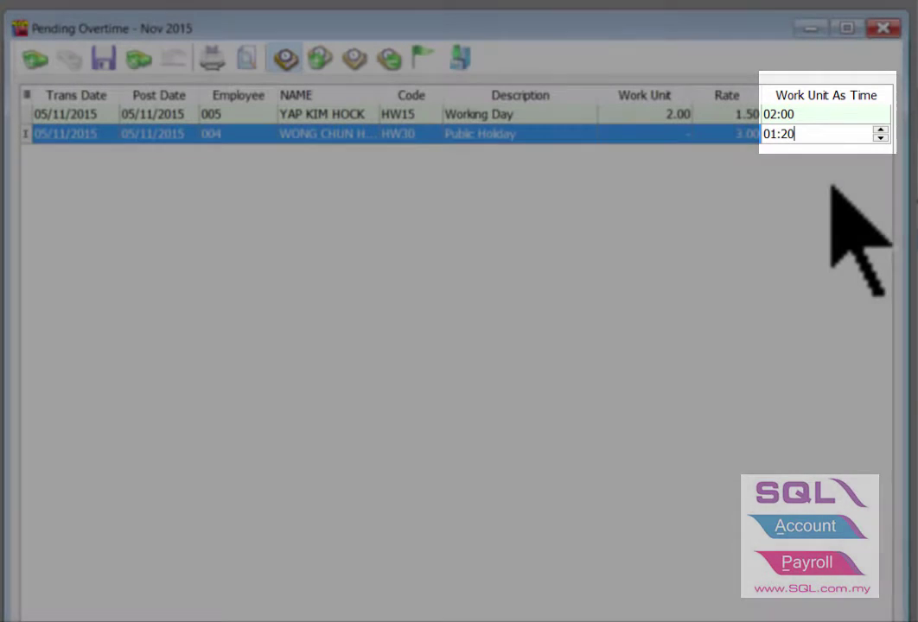
{"action": "key", "text": "Return"}
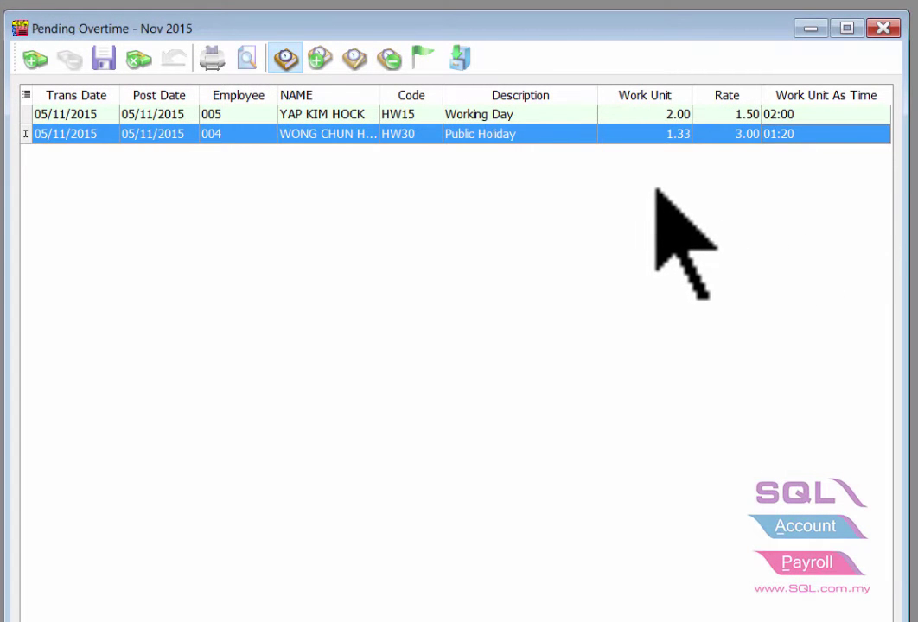
{"action": "left_click", "coordinate": [640, 136]}
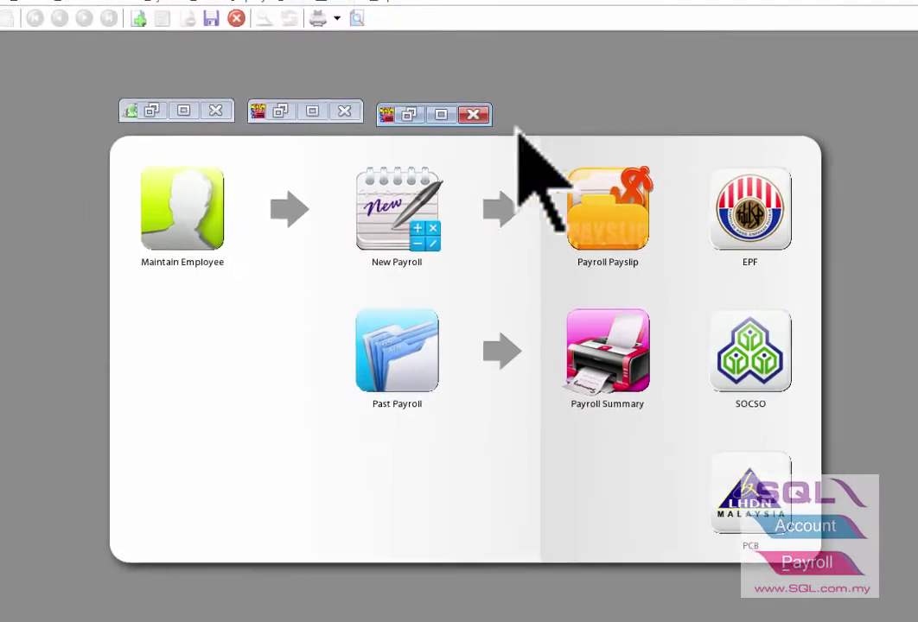
Bring the minimized Month End payroll window back up.
{"action": "left_click", "coordinate": [424, 141]}
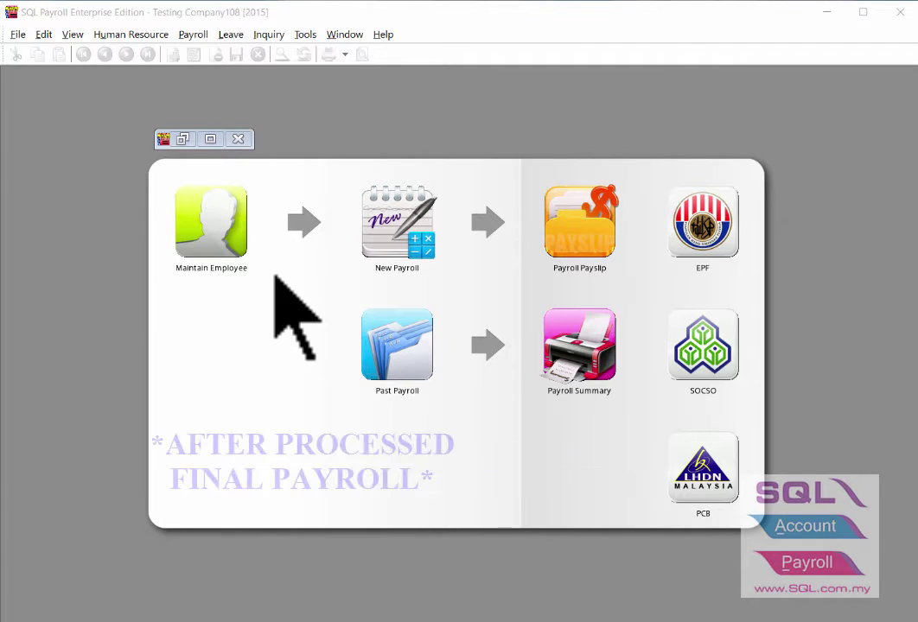
Set the Handphone allowance rate to 20 and add a Default Allowance line at 50.
{"action": "left_click", "coordinate": [181, 140]}
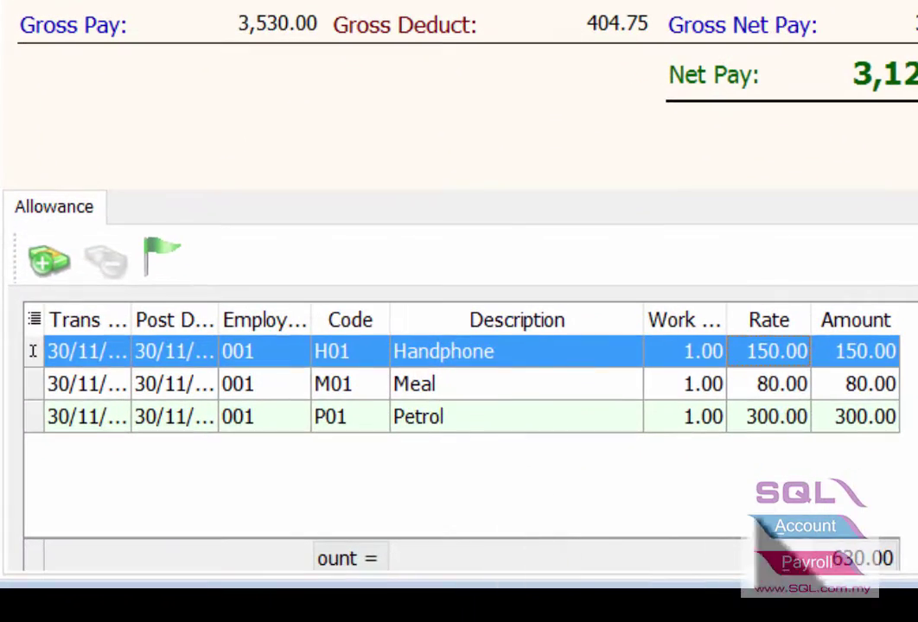
{"action": "left_click", "coordinate": [772, 354]}
{"action": "type", "text": "200"}
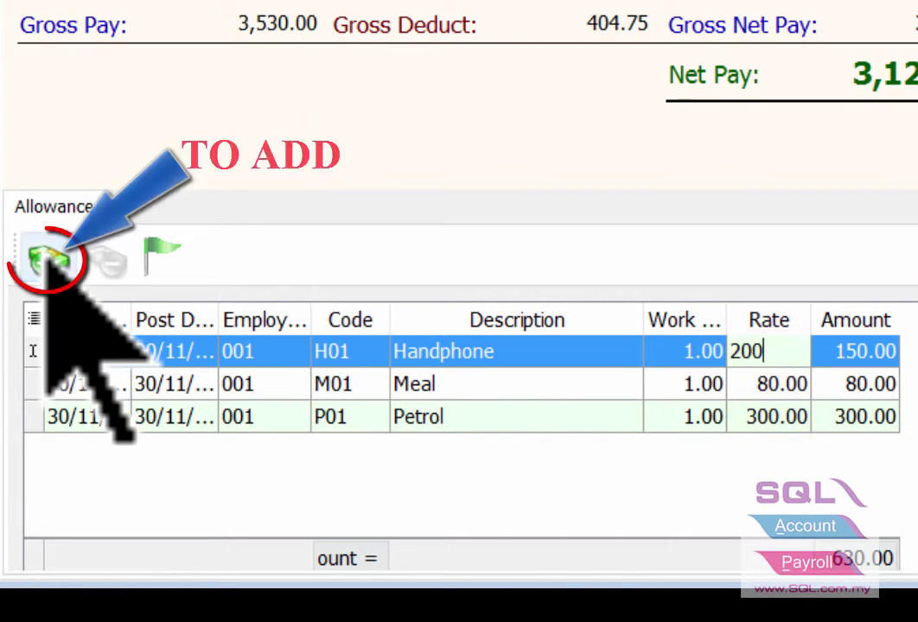
{"action": "left_click", "coordinate": [48, 260]}
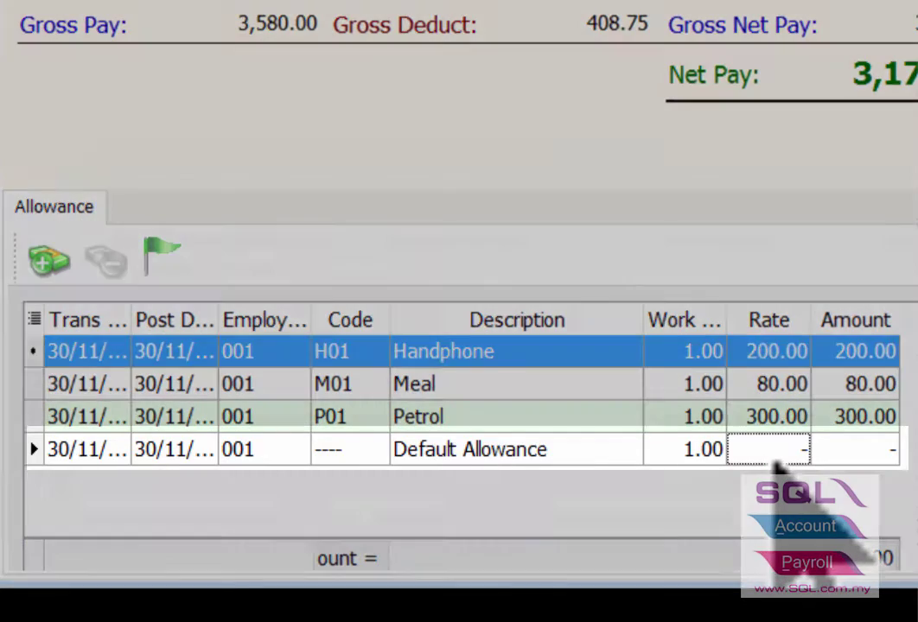
{"action": "left_click", "coordinate": [768, 450]}
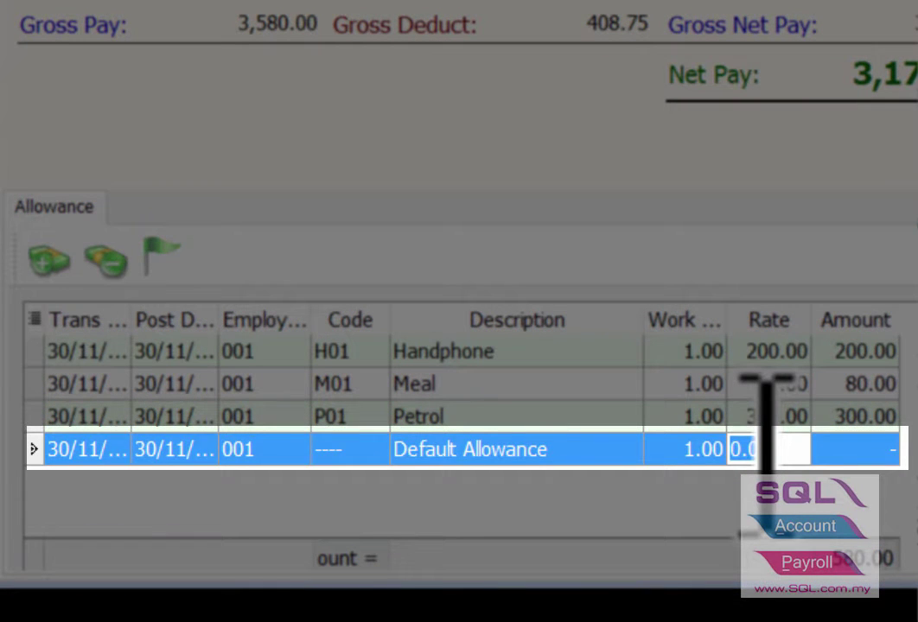
{"action": "type", "text": "50"}
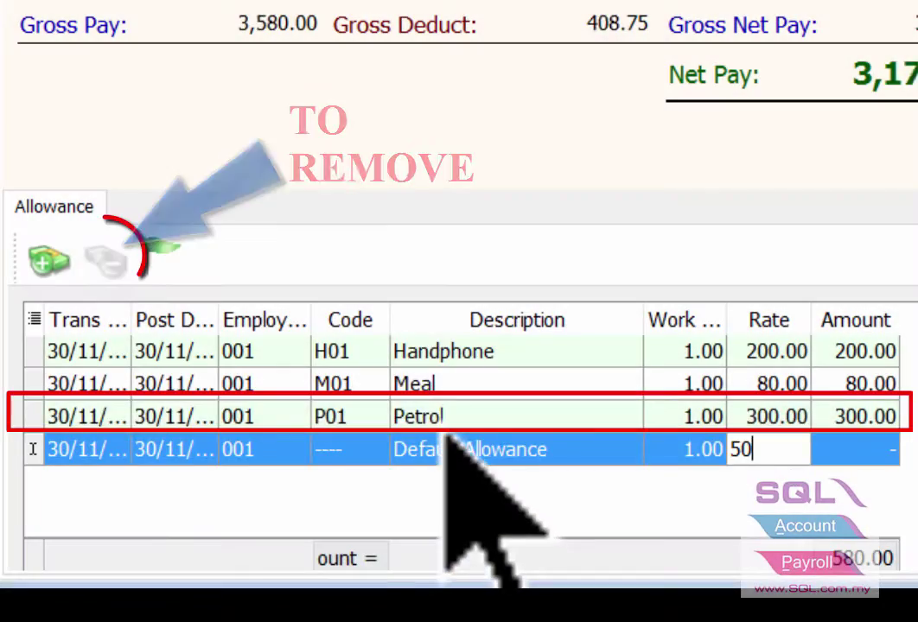
Remove the Petrol allowance line and save employee 001's payroll.
{"action": "left_click", "coordinate": [418, 416]}
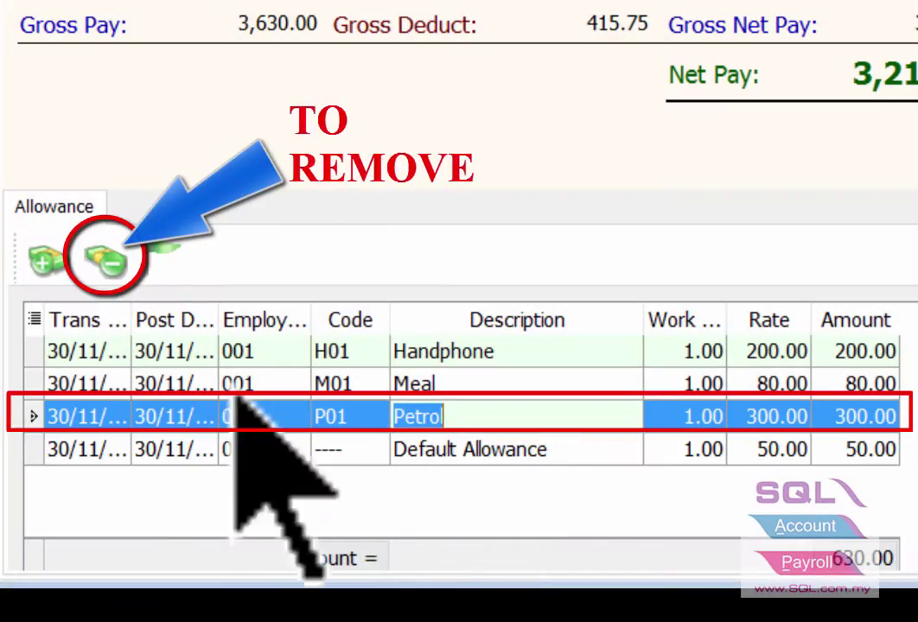
{"action": "left_click", "coordinate": [105, 259]}
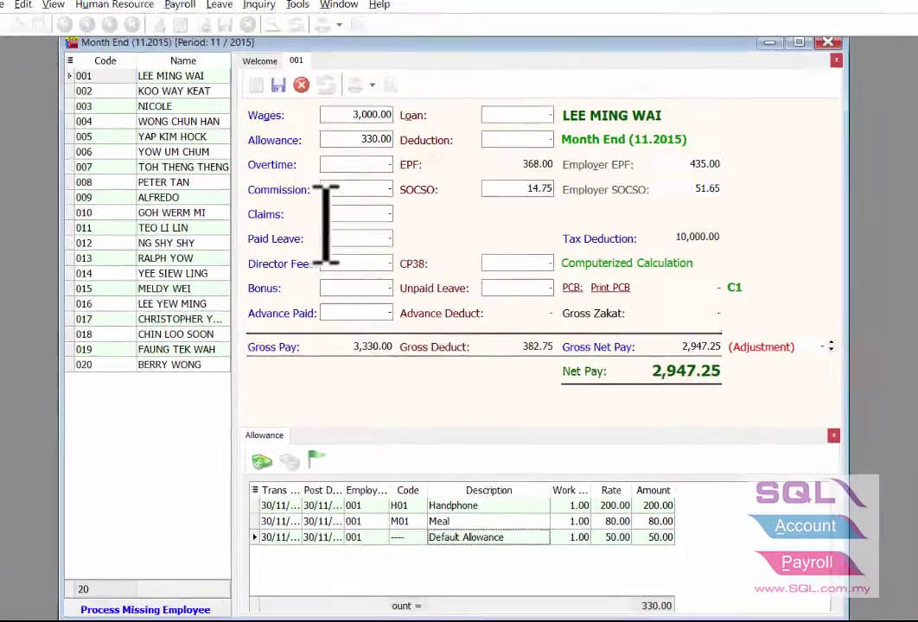
{"action": "left_click", "coordinate": [278, 84]}
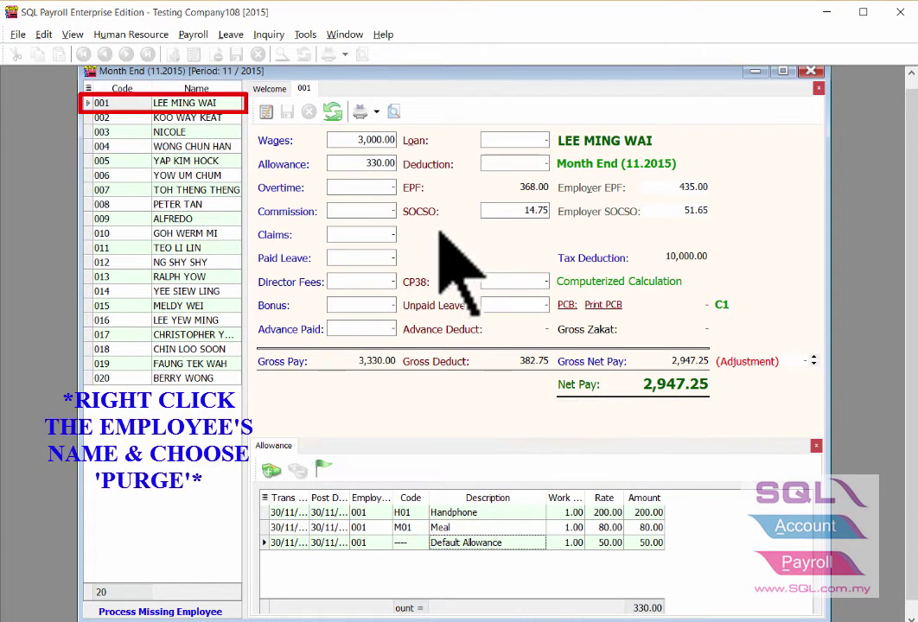
Purge employee 001's processed November payroll, confirming the deletion.
{"action": "right_click", "coordinate": [223, 104]}
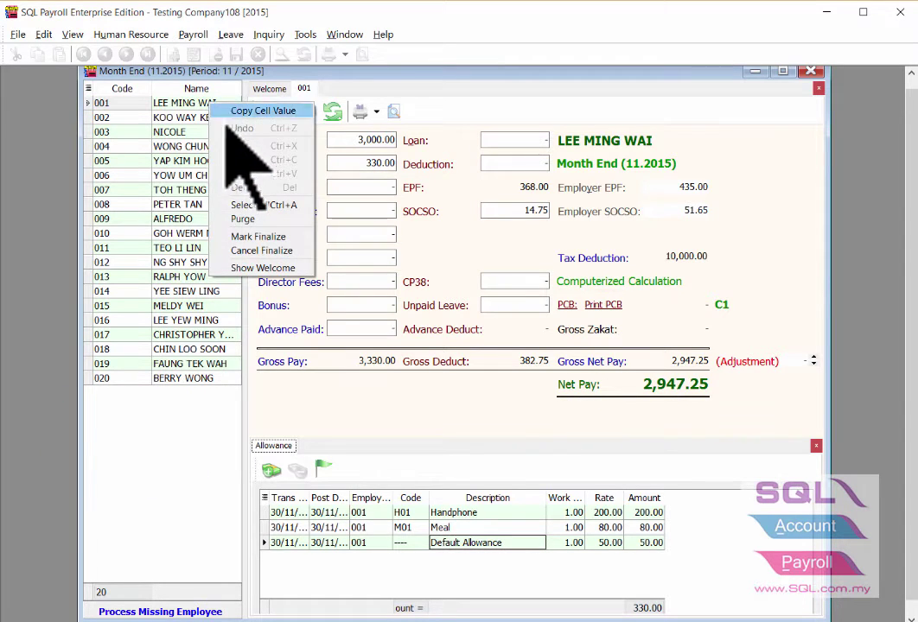
{"action": "left_click", "coordinate": [249, 221]}
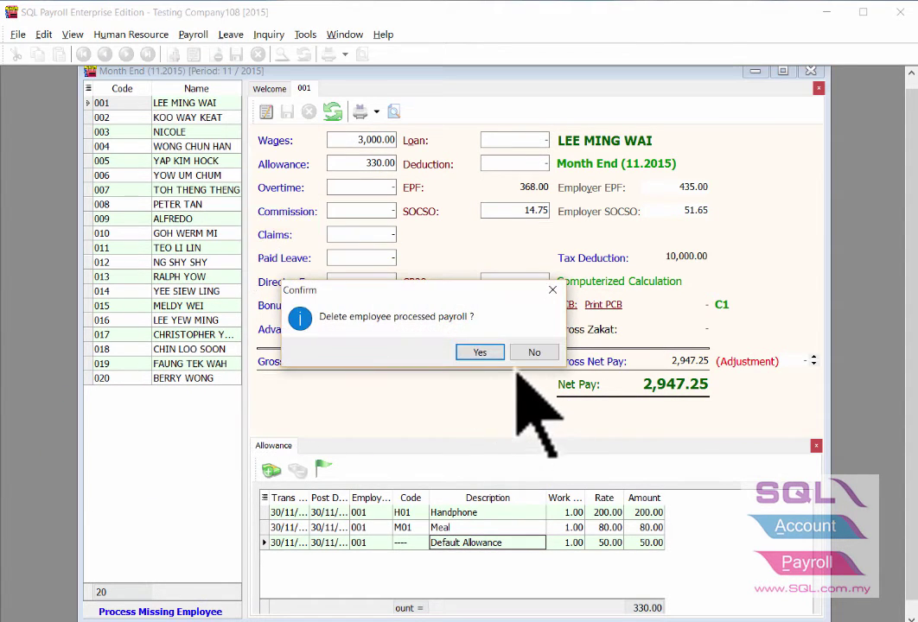
{"action": "left_click", "coordinate": [481, 353]}
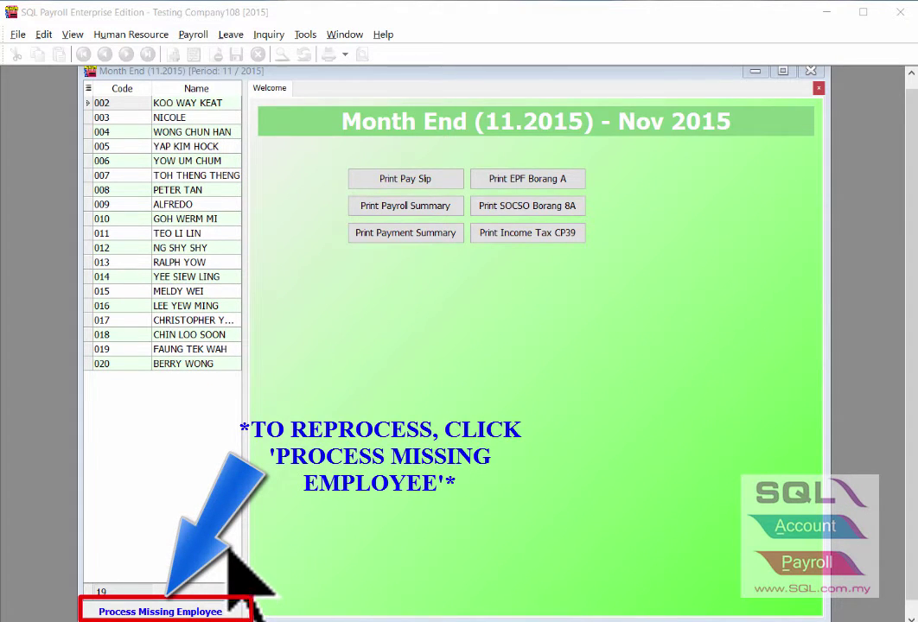
Reprocess employee 001 via Process Missing Employee and open the payroll details.
{"action": "left_click", "coordinate": [180, 612]}
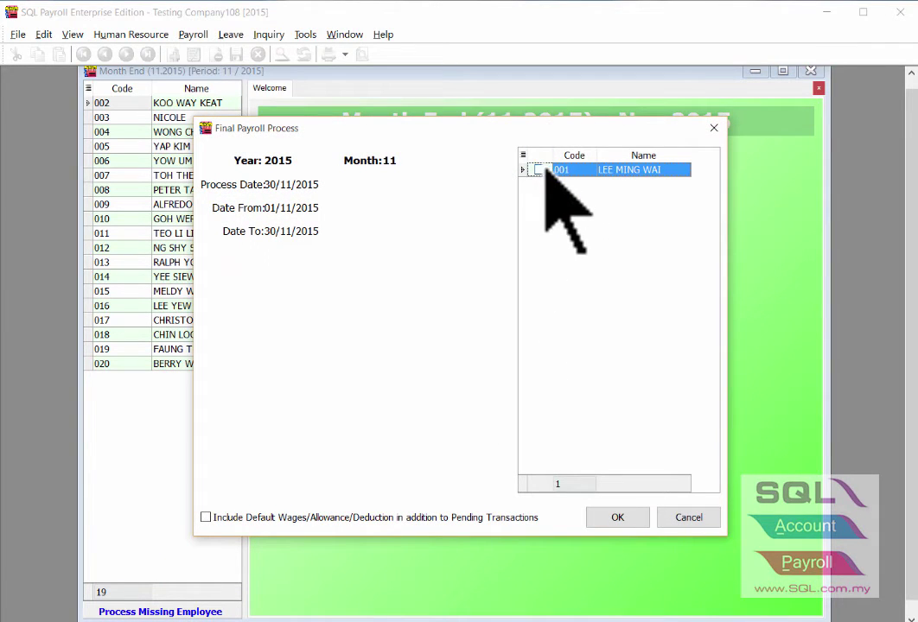
{"action": "left_click", "coordinate": [539, 169]}
{"action": "left_click", "coordinate": [618, 517]}
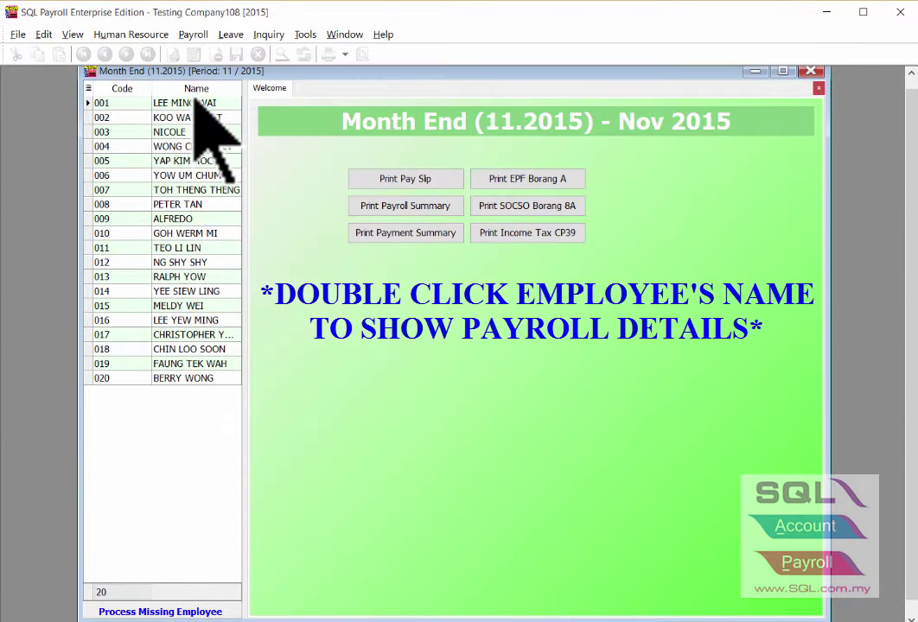
{"action": "double_click", "coordinate": [199, 104]}
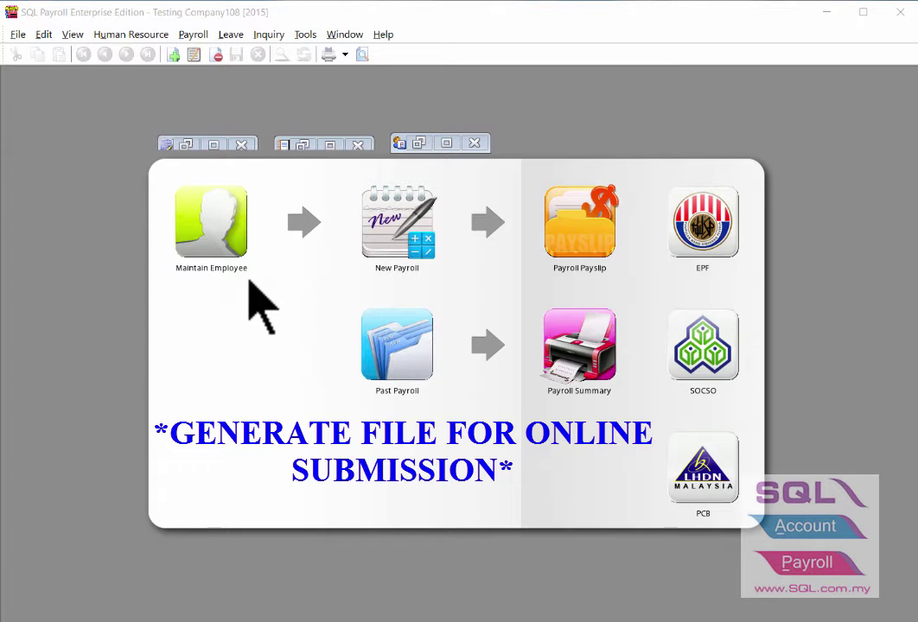
Check the MBB-Direct Tranfer payment method's bank and generate the Credit Bank Report.
{"action": "left_click", "coordinate": [185, 144]}
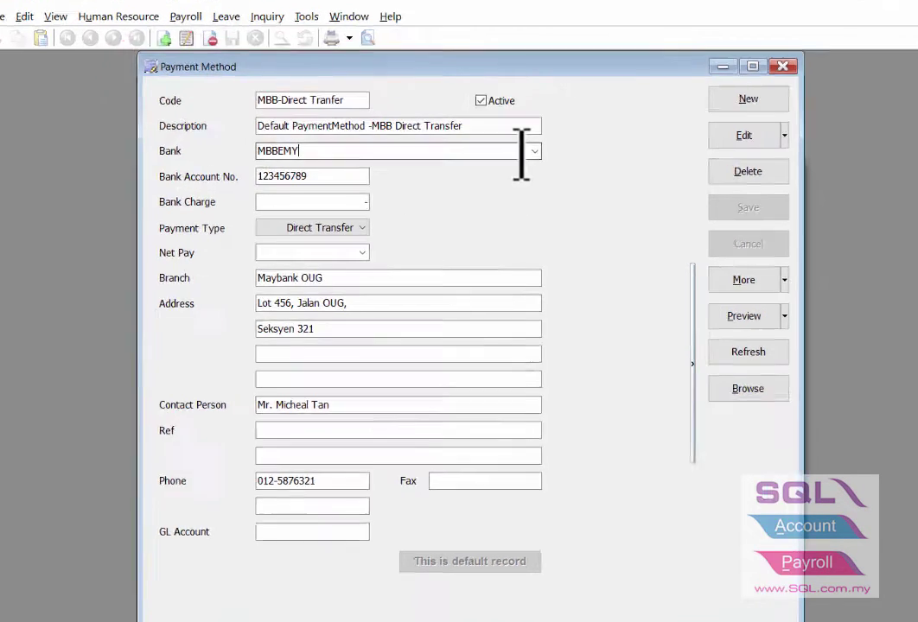
{"action": "left_click", "coordinate": [517, 159]}
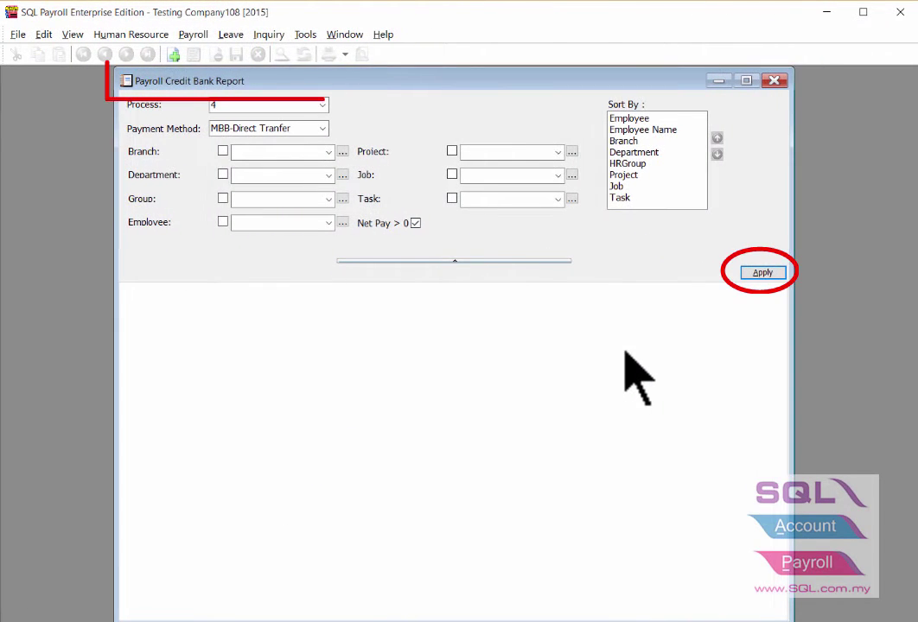
{"action": "left_click", "coordinate": [761, 272]}
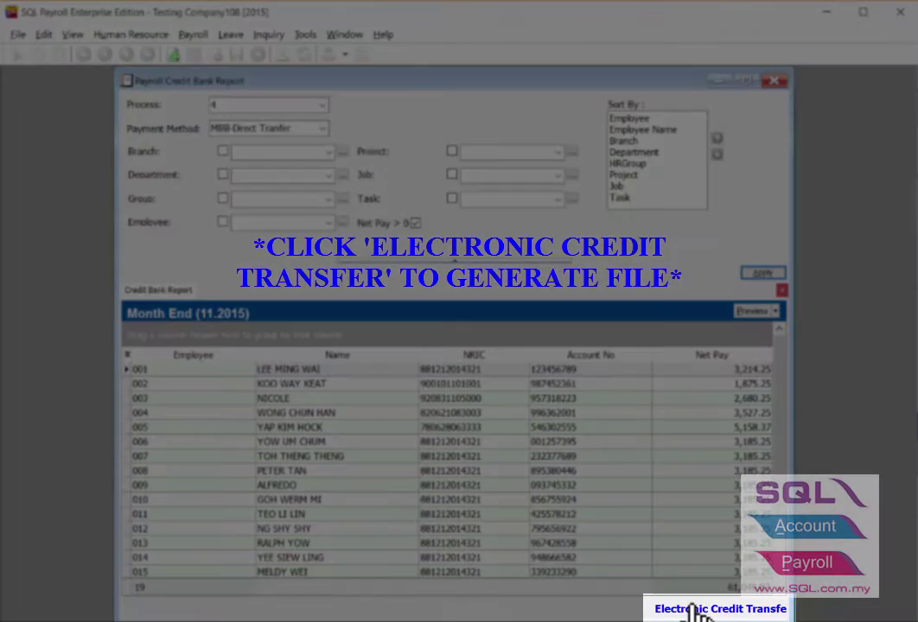
Create the Maybank AutoCredit transfer file with company and originator IDs, saved to Desktop.
{"action": "left_click", "coordinate": [691, 610]}
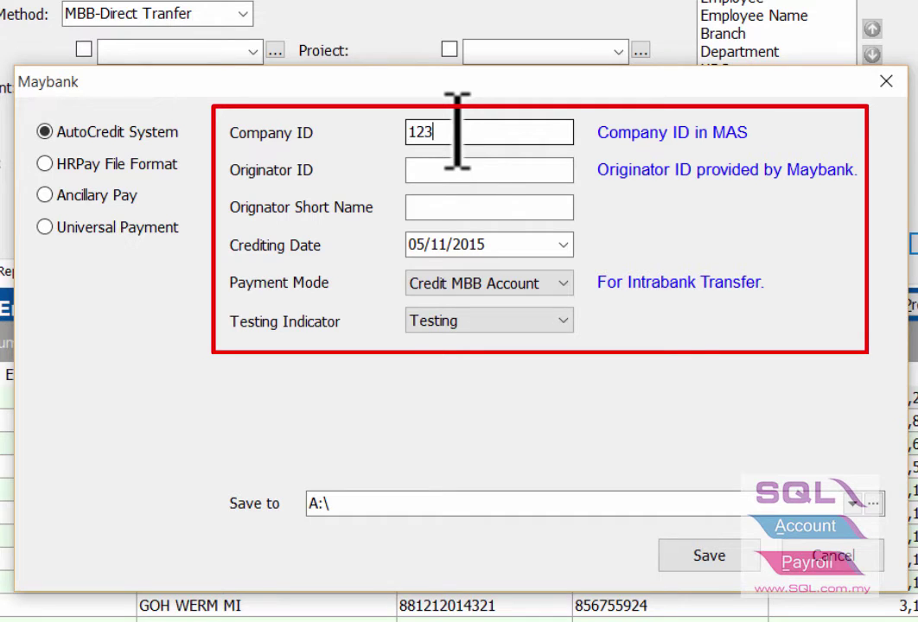
{"action": "left_click", "coordinate": [466, 172]}
{"action": "type", "text": "123"}
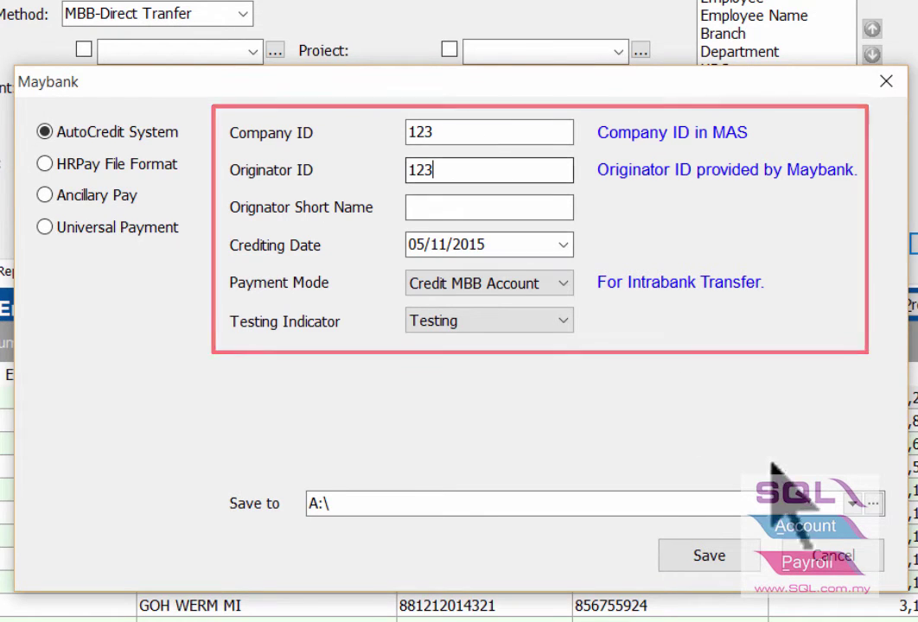
{"action": "left_click", "coordinate": [872, 503]}
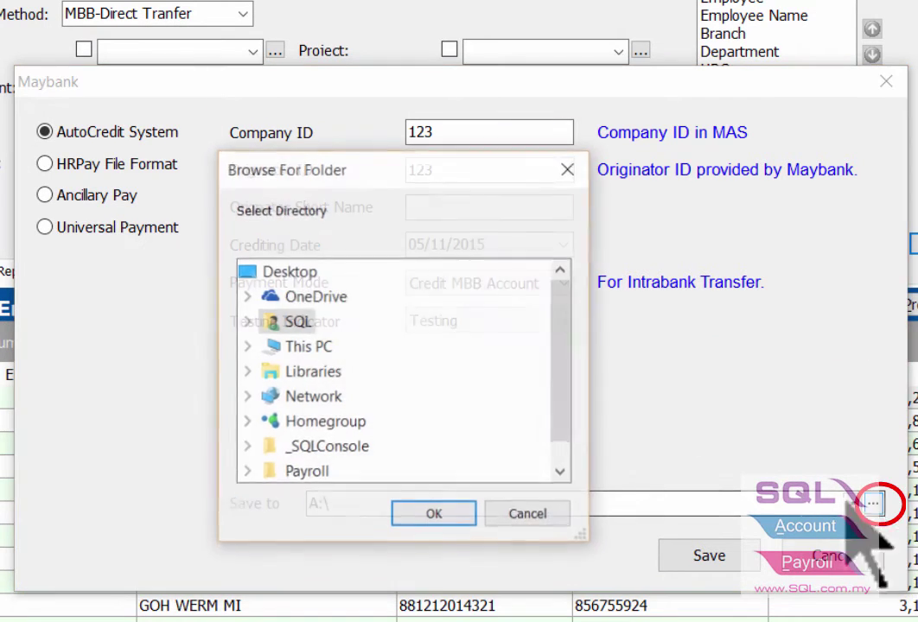
{"action": "left_click", "coordinate": [294, 271]}
{"action": "key", "text": "Return"}
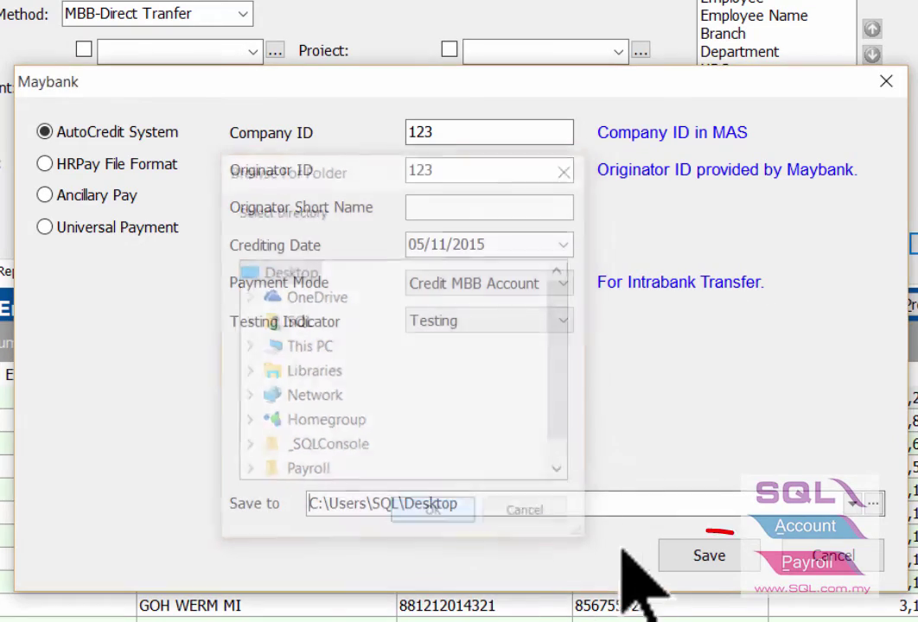
{"action": "left_click", "coordinate": [709, 557]}
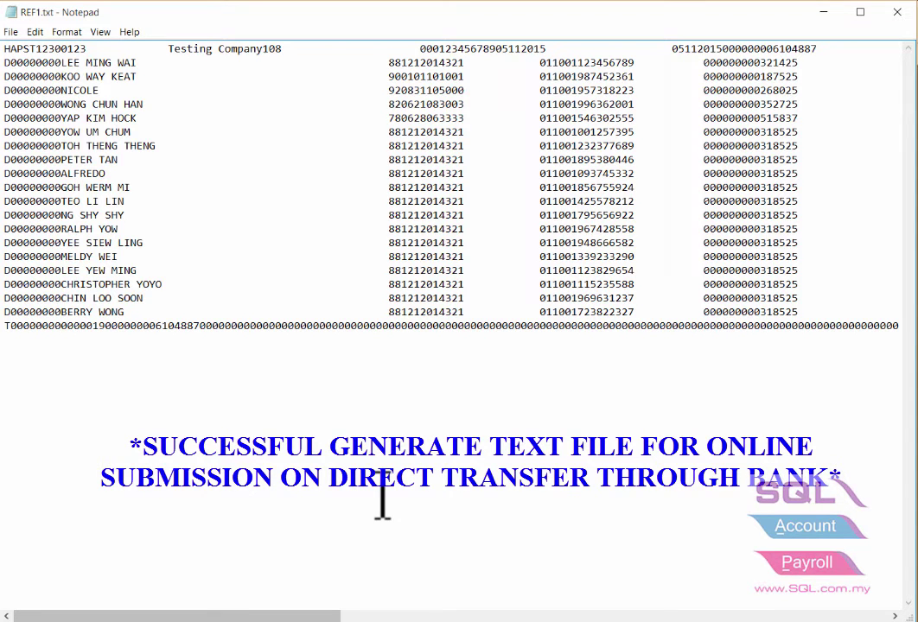
Switch from the REF1.txt Notepad window back to SQL Payroll.
{"action": "key", "text": "alt+Tab"}
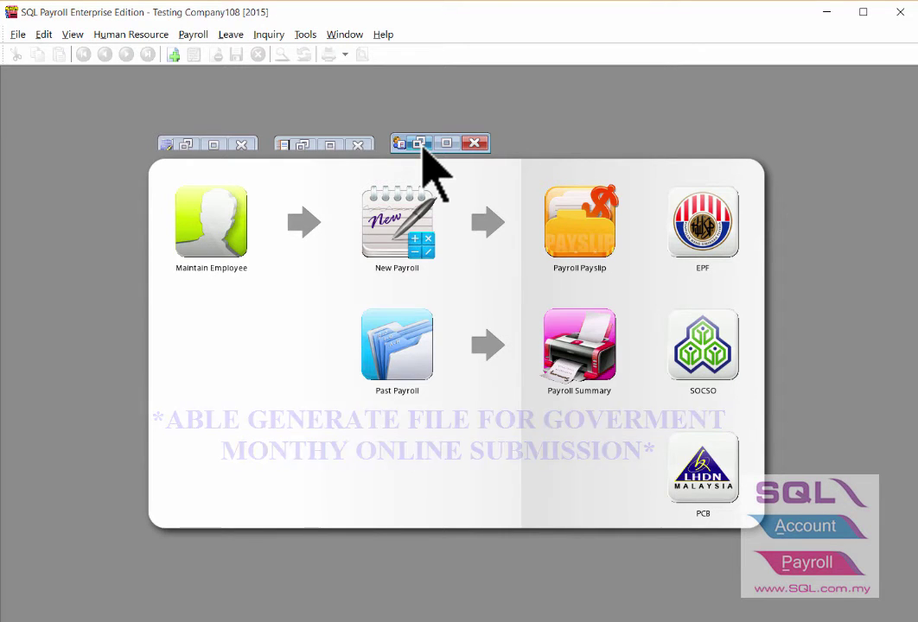
Load the 2015/11 EPF Borang A and open the KWSP magnetic media submission options.
{"action": "left_click", "coordinate": [420, 143]}
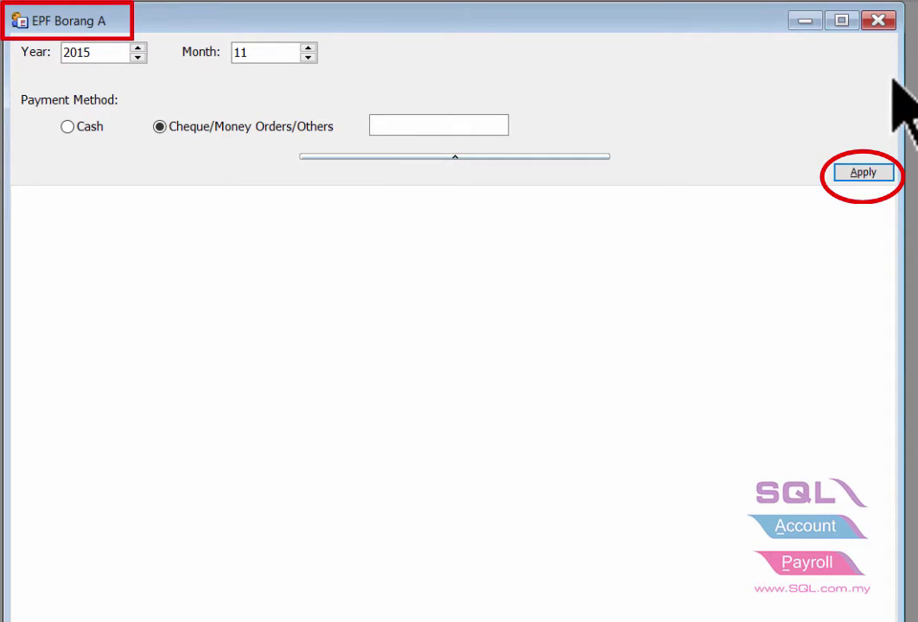
{"action": "left_click", "coordinate": [864, 173]}
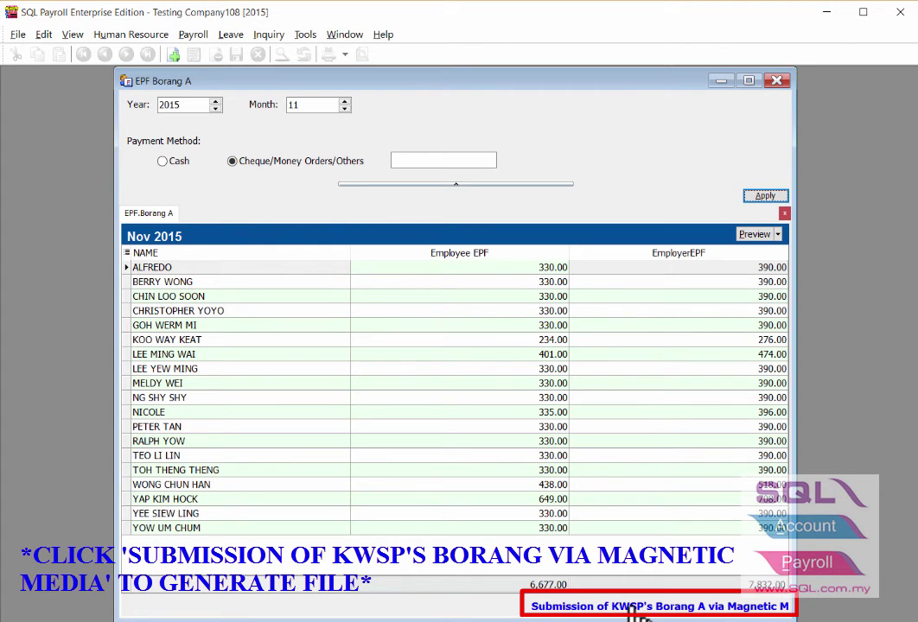
{"action": "left_click", "coordinate": [635, 609]}
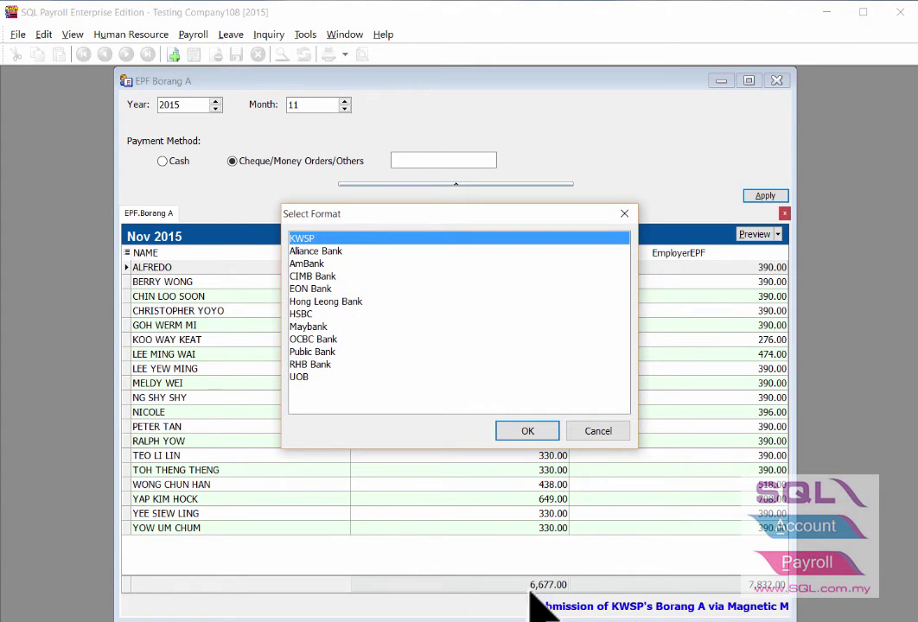
Choose Maybank format, set the save location to C:\Users\SQL\Desktop, and save the Borang A file.
{"action": "left_click", "coordinate": [327, 327]}
{"action": "double_click", "coordinate": [327, 328]}
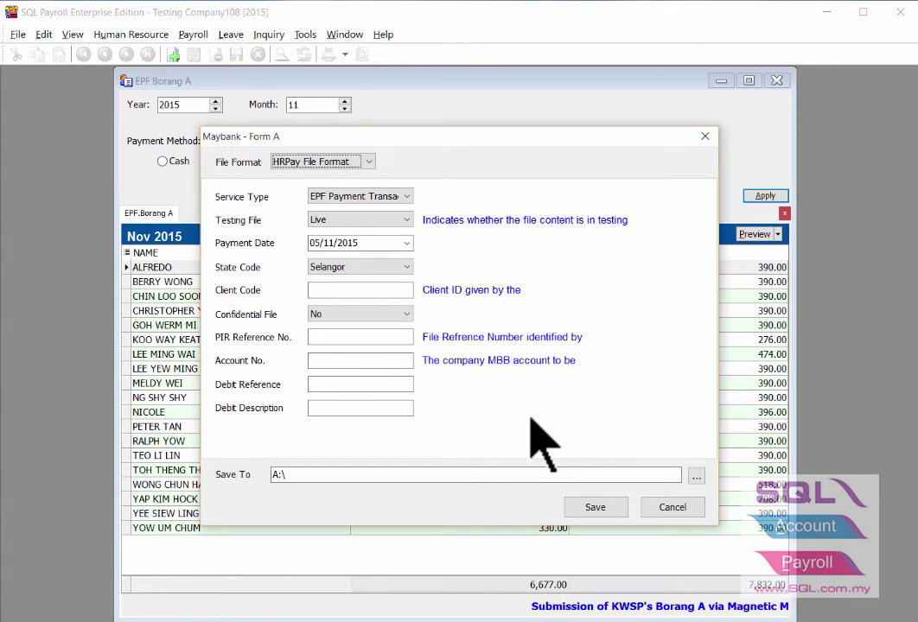
{"action": "left_click", "coordinate": [697, 476]}
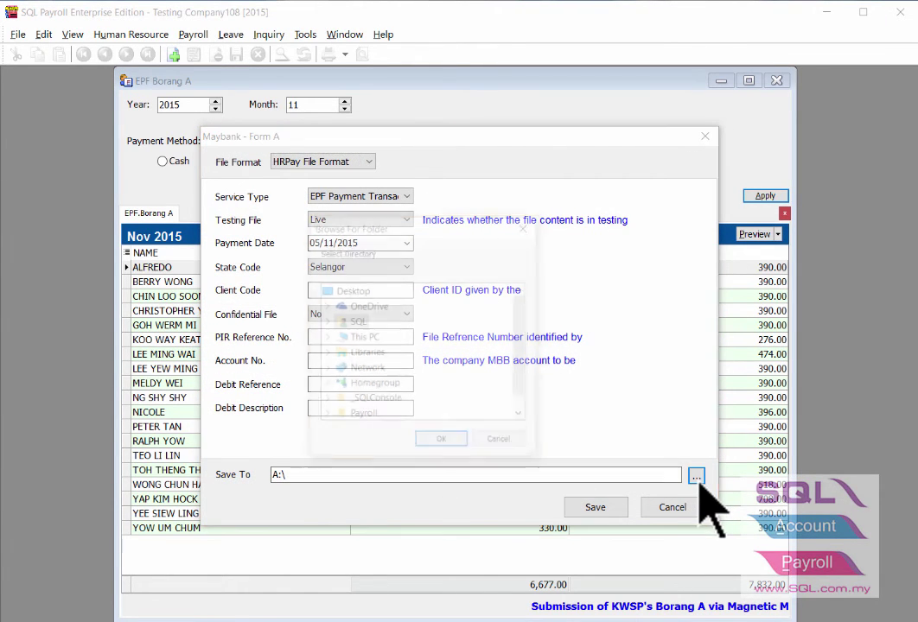
{"action": "left_click", "coordinate": [351, 291]}
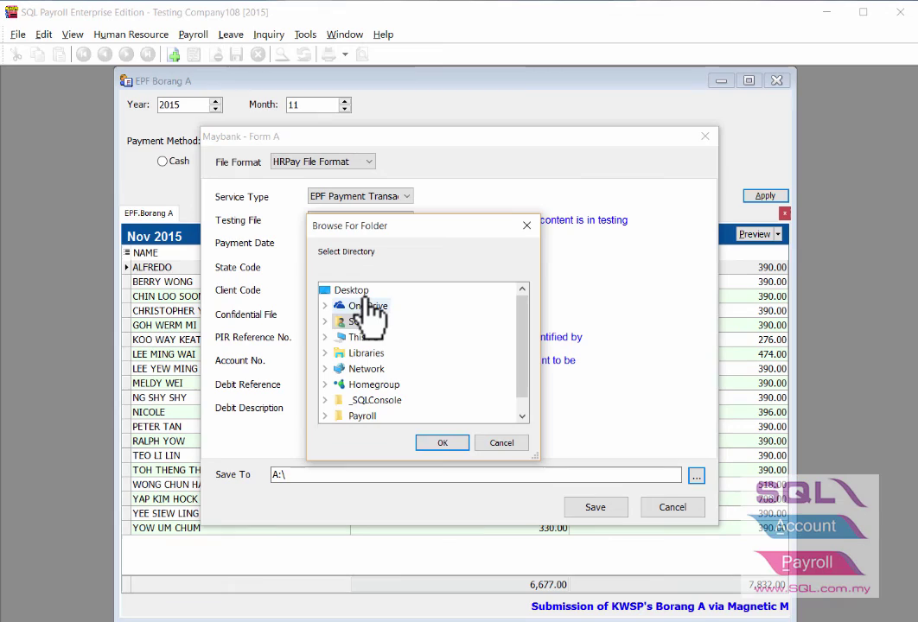
{"action": "left_click", "coordinate": [442, 443]}
{"action": "left_click", "coordinate": [597, 509]}
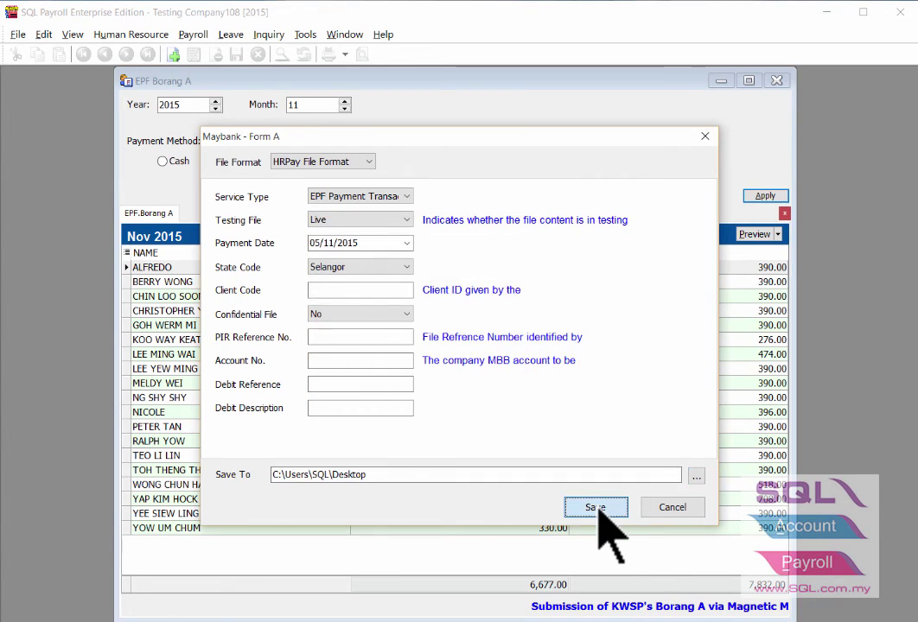